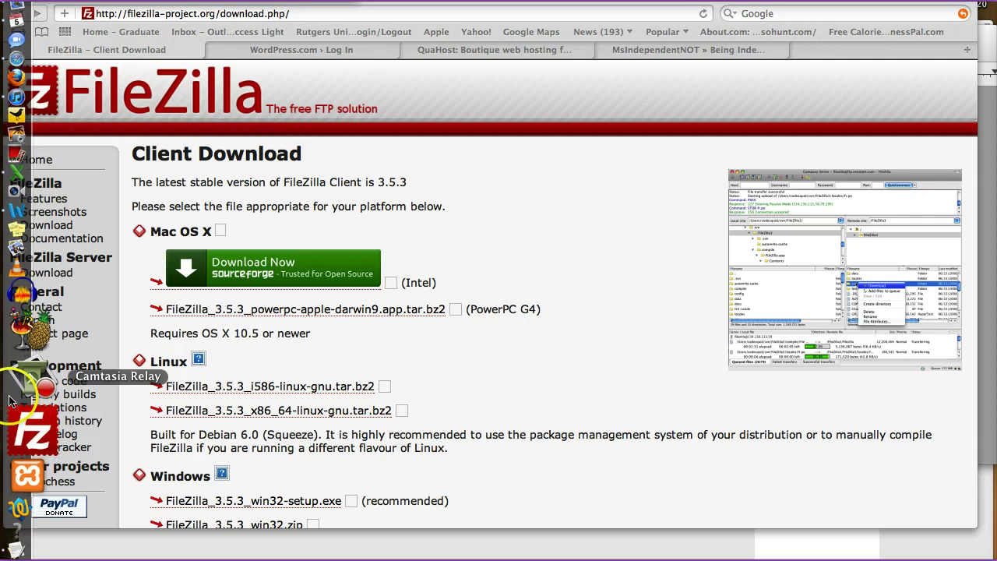
- Launch FileZilla from the Dock over Safari's download page
click(21, 405)
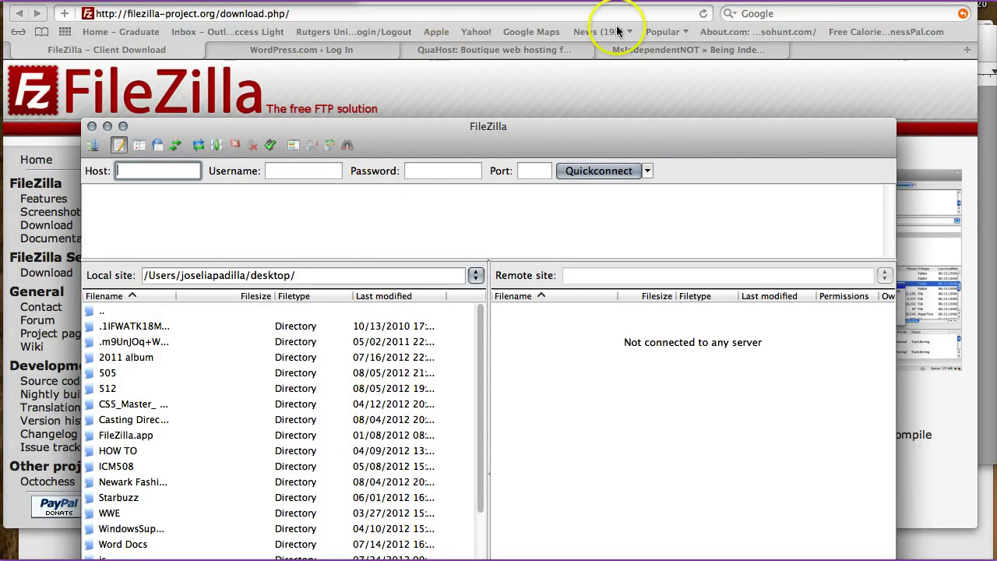
- Quickconnect to host msindependentnot.com with the account's login; it fails with a 530 error
click(678, 49)
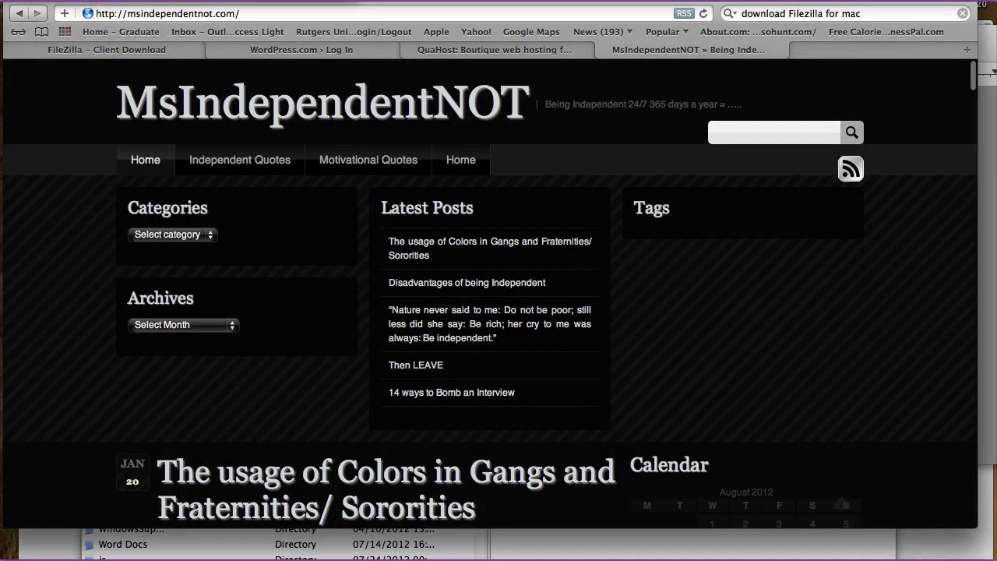
click(11, 412)
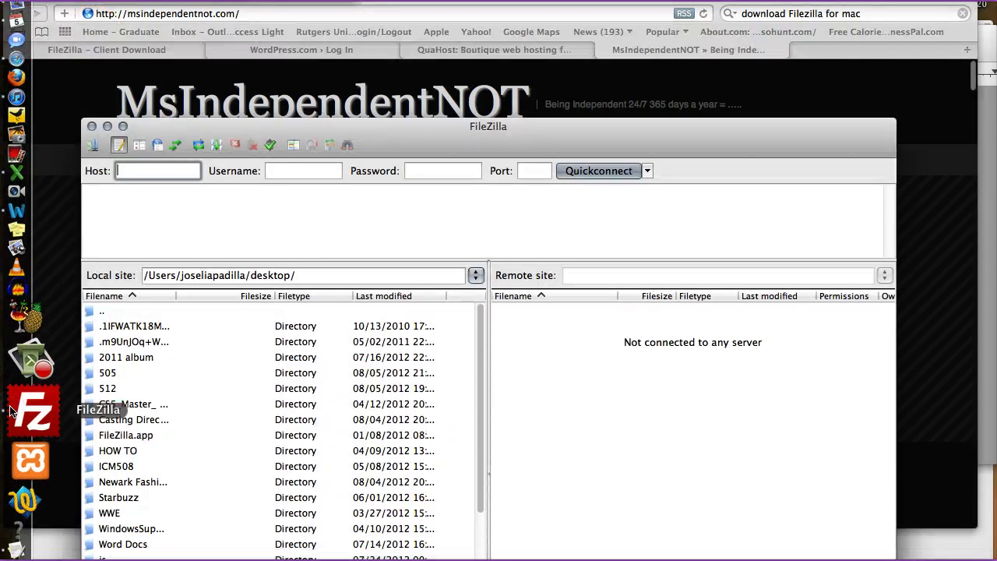
text(msindepen)
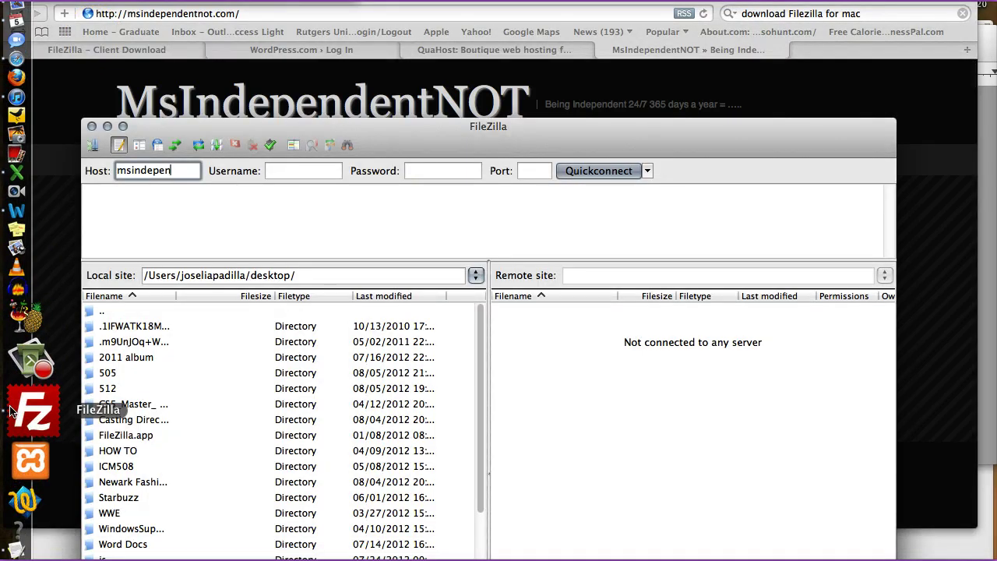
text(dentnot.com)
key(Tab)
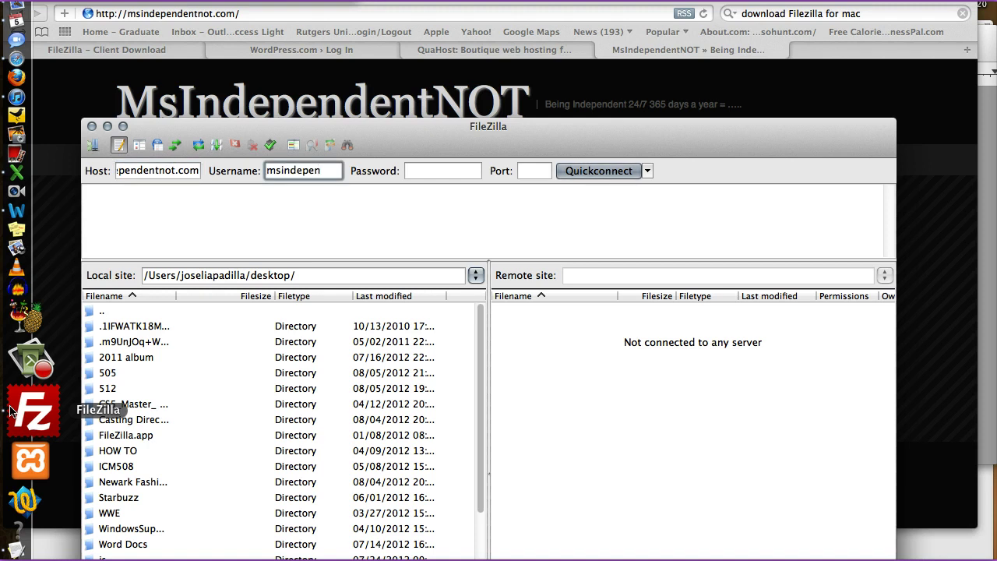
text(msindependentnot.com)
key(Tab)
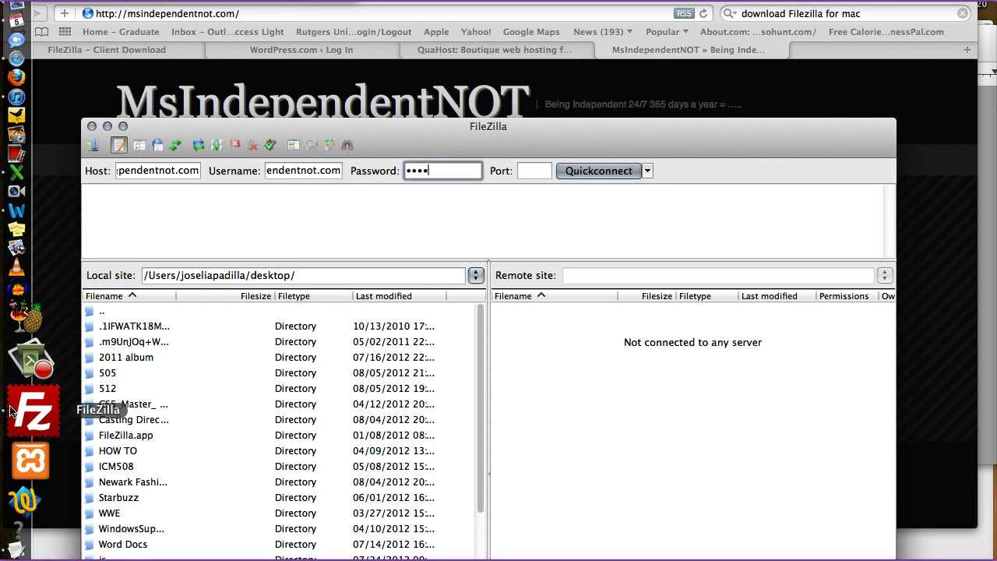
text(•)
key(Return)
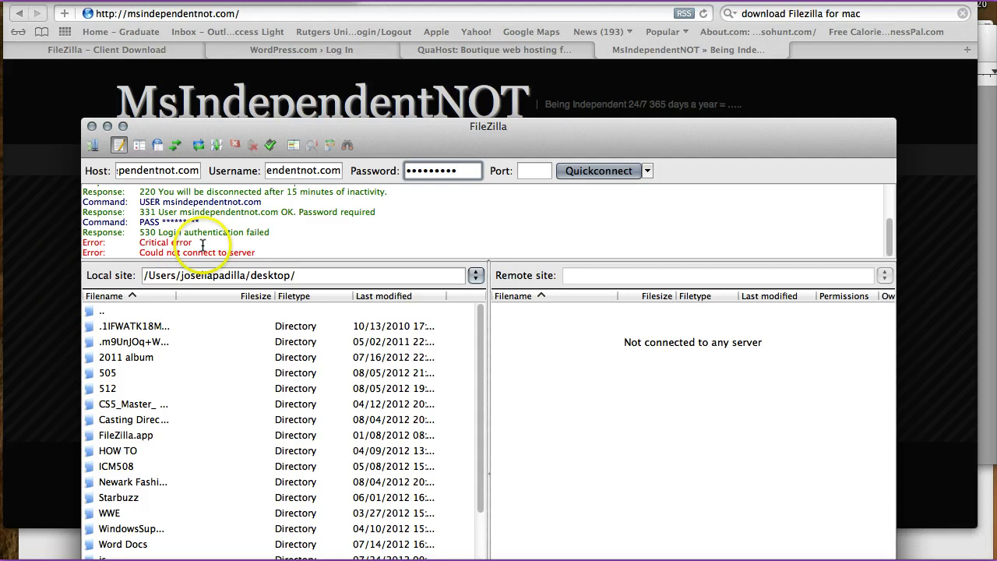
drag(193, 242, 144, 243)
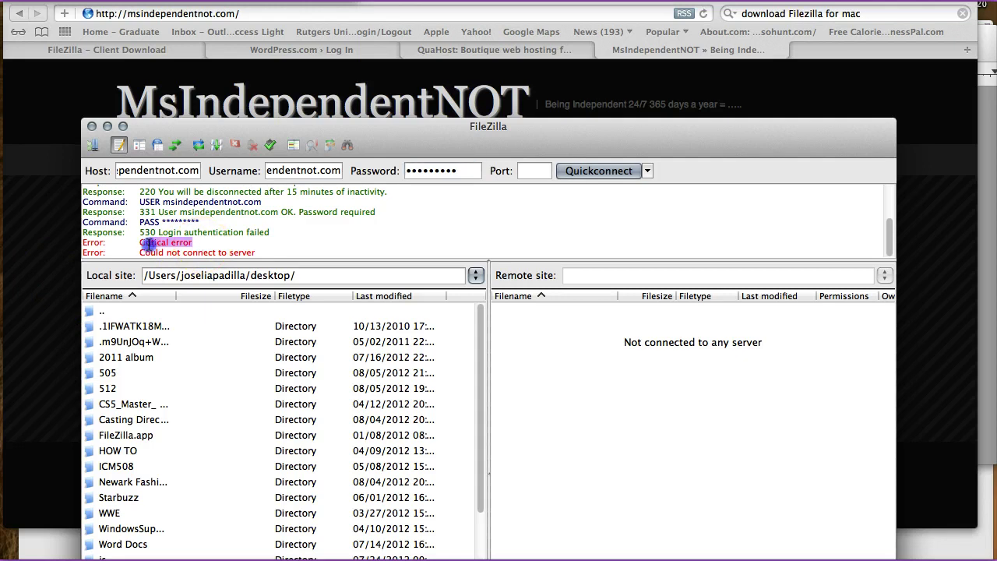
- Sign in to WordPress.com with the blog password to reach the Dashboard
click(328, 57)
click(327, 55)
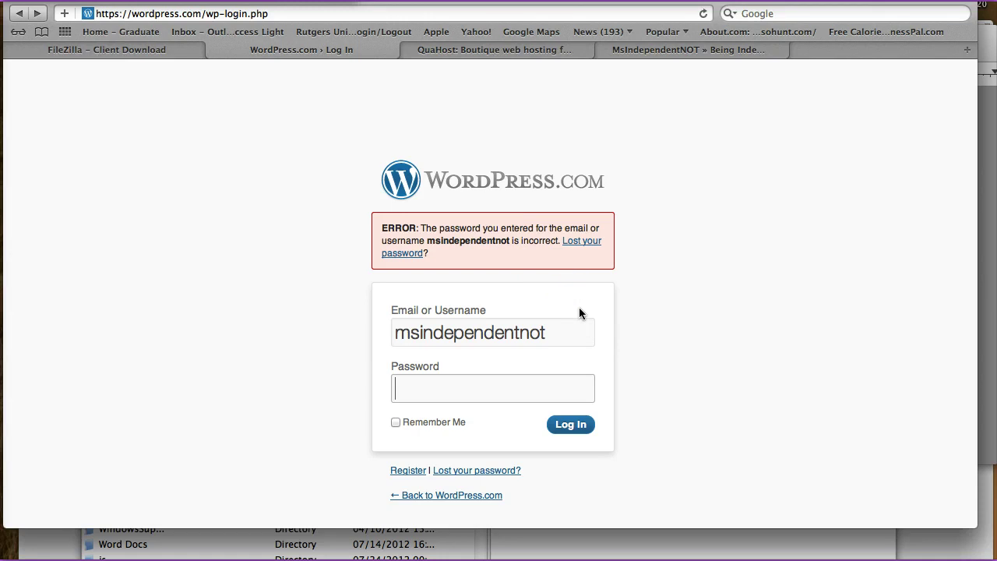
click(541, 352)
text(*******)
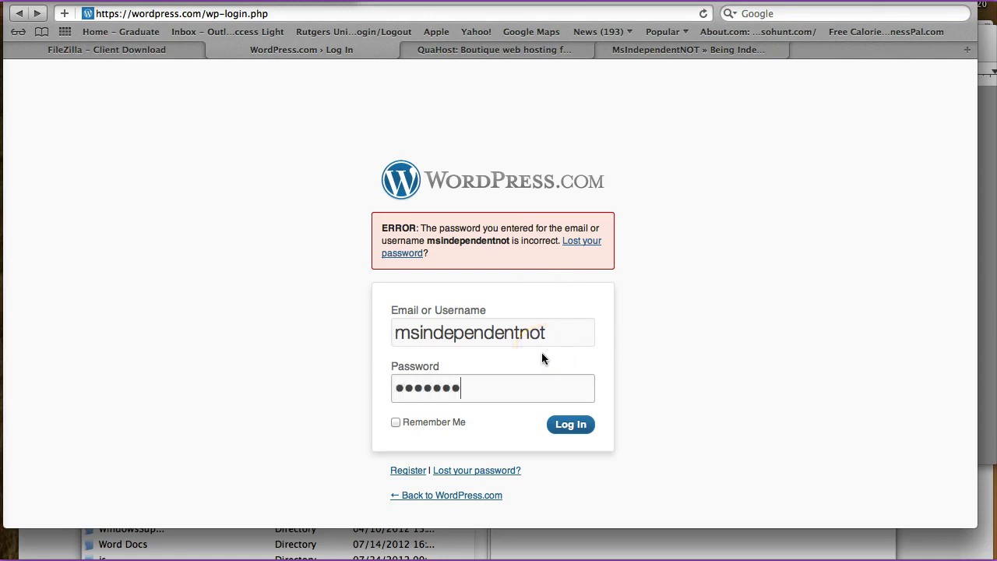
text(**)
key(Return)
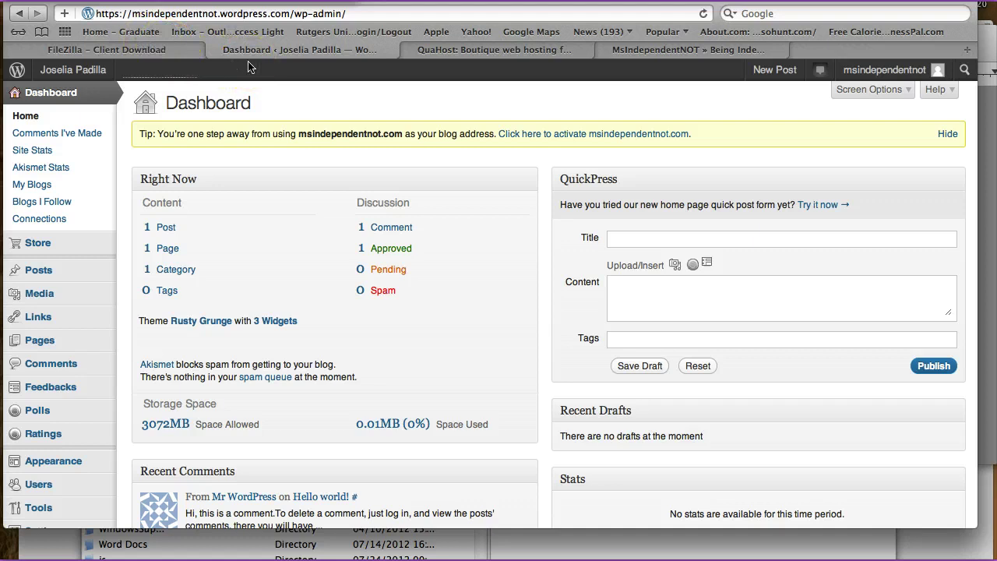
click(478, 56)
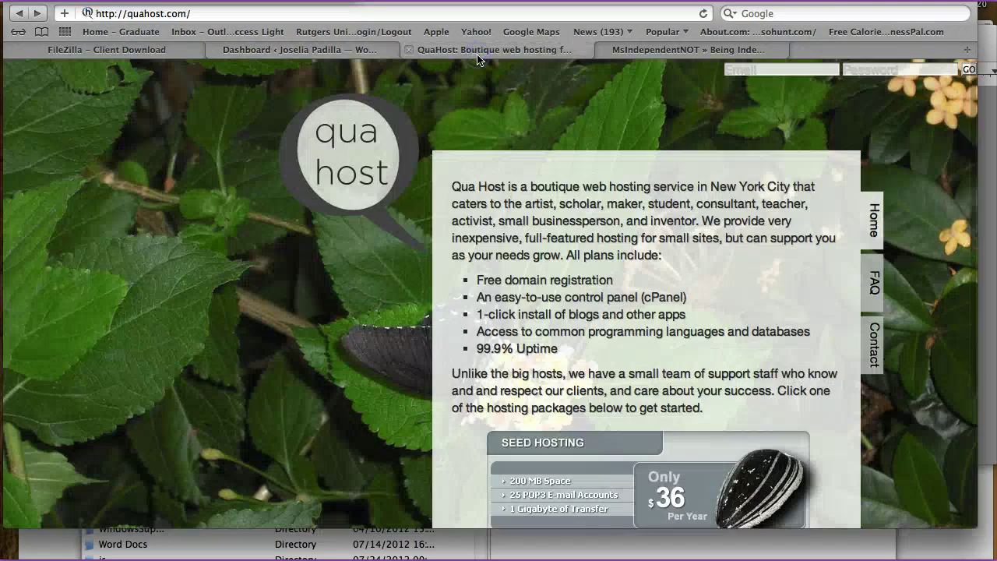
- Sign in to QuaHost's top login bar with the account e-mail and password
click(791, 71)
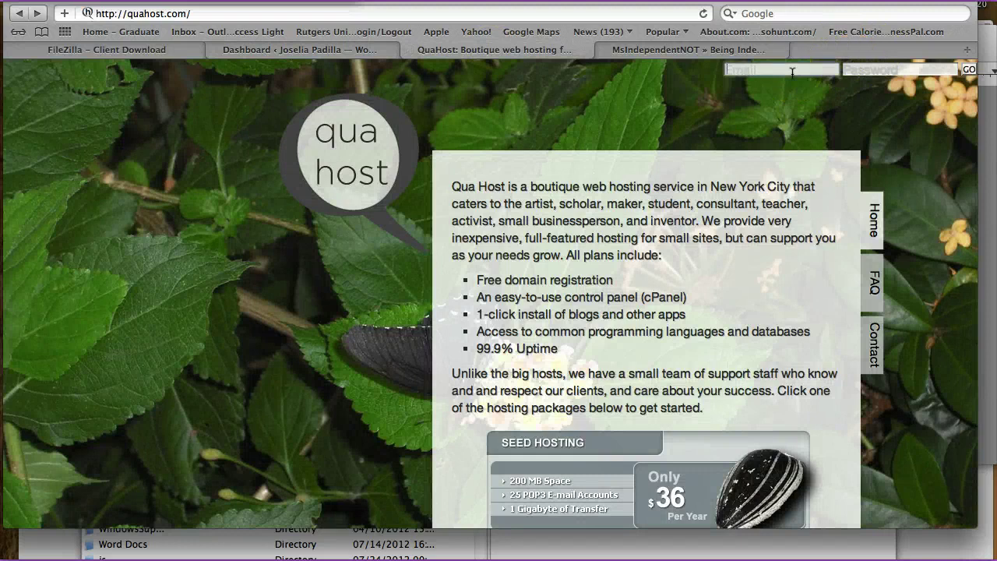
key(Tab)
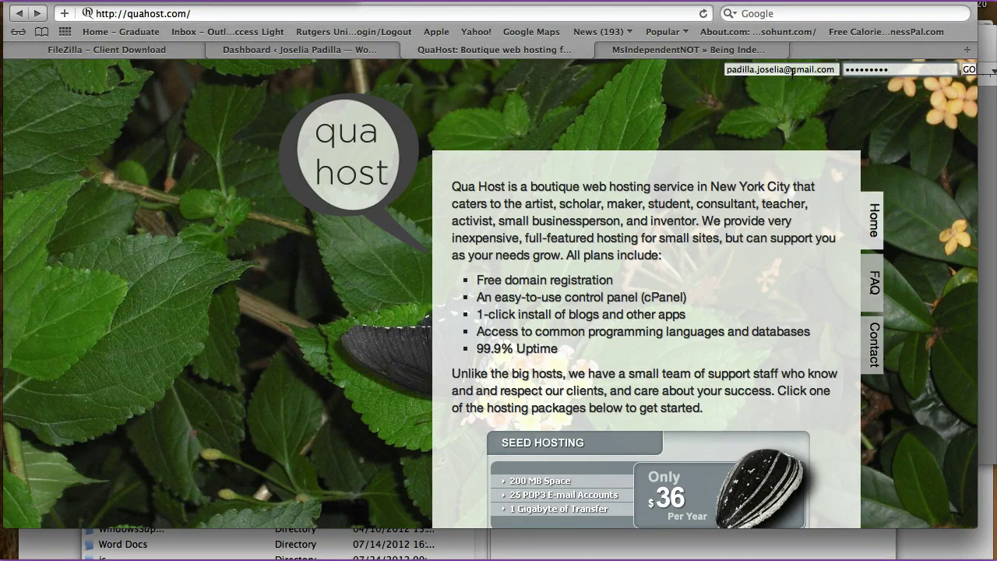
key(Return)
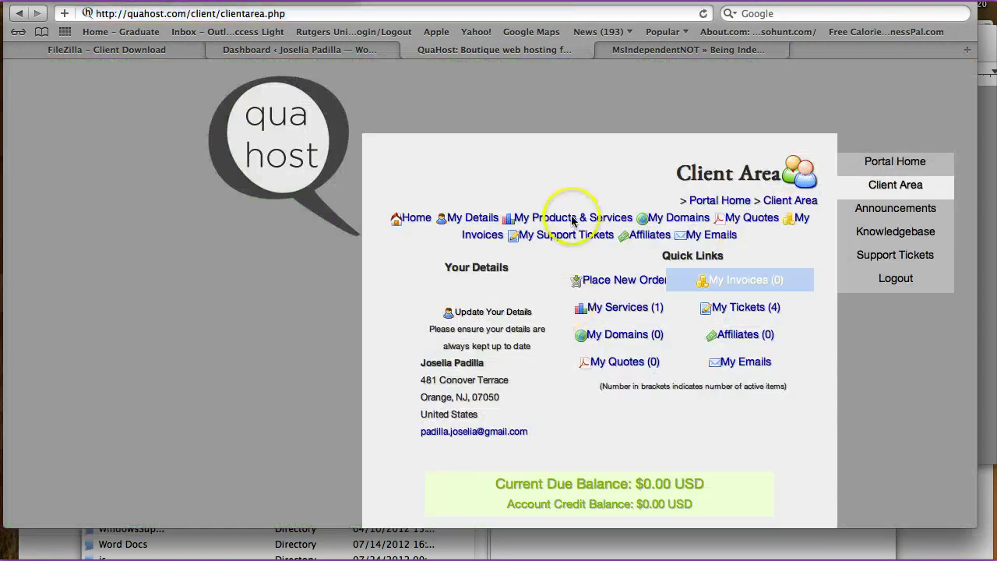
- Open View Details for the msindependentnot.com Hosting - Seed plan under My Products & Services
click(572, 220)
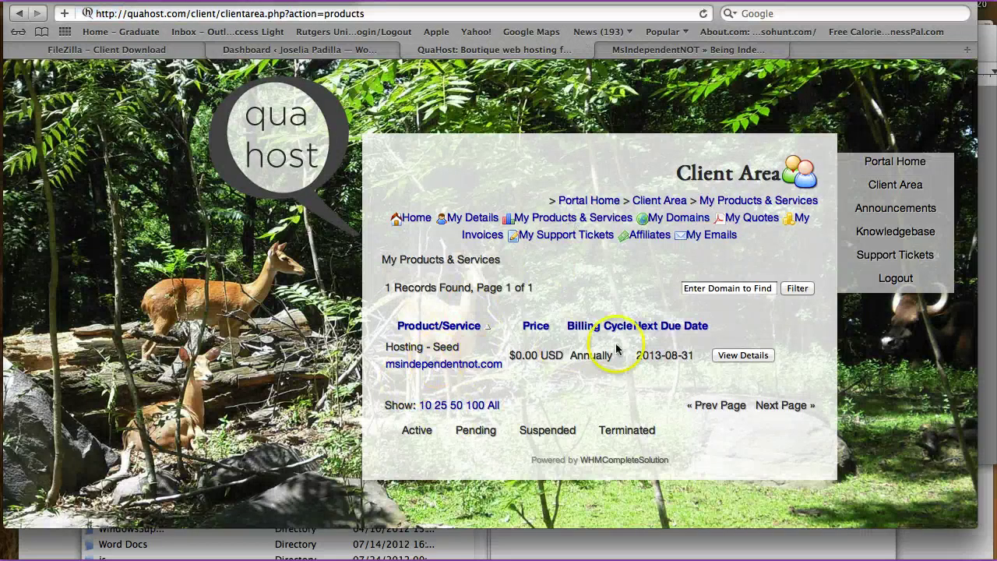
click(753, 355)
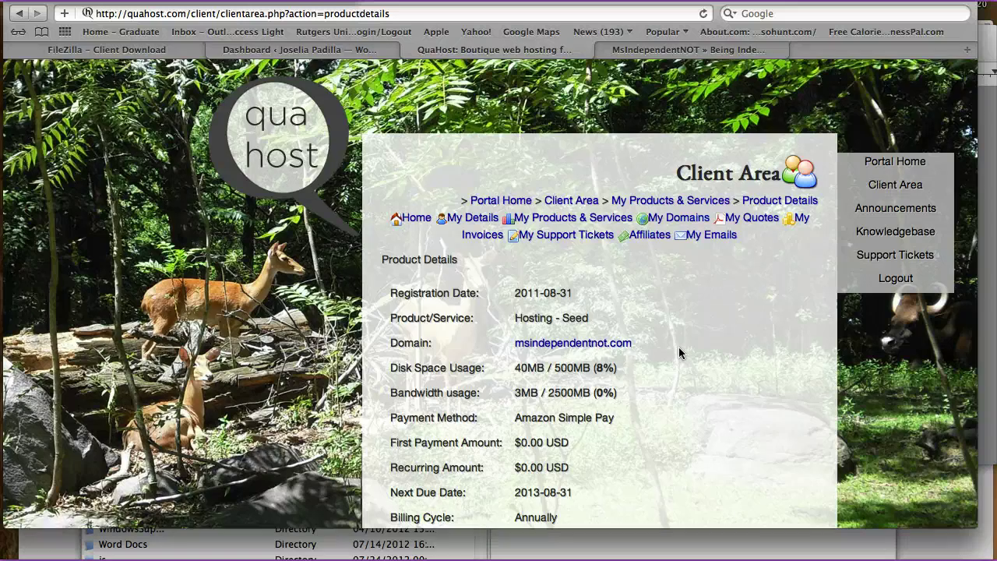
- Open the TextEdit document holding the pasted QuaHost product details
mouse_move(6, 432)
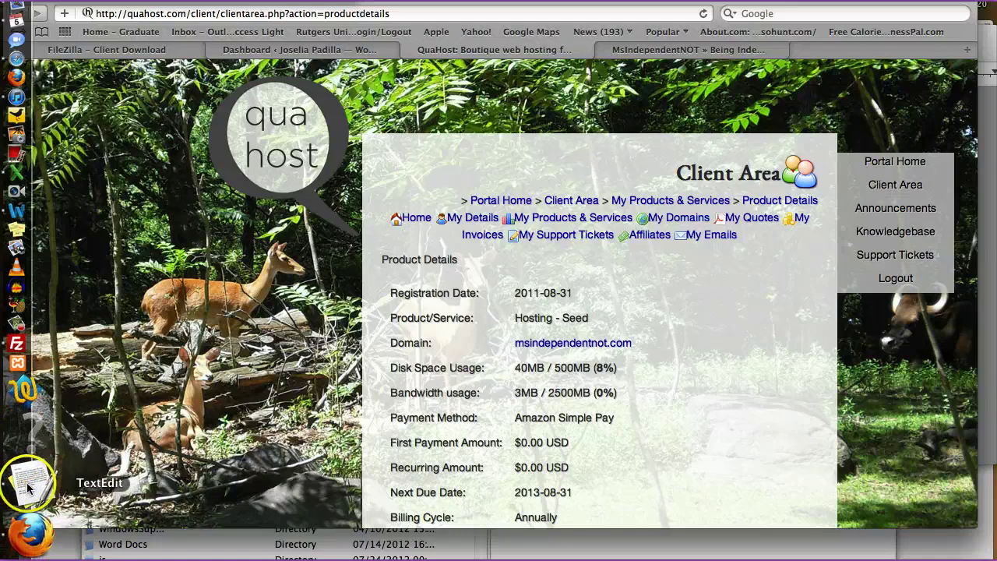
click(28, 485)
click(462, 381)
scroll(462, 381, up, 10)
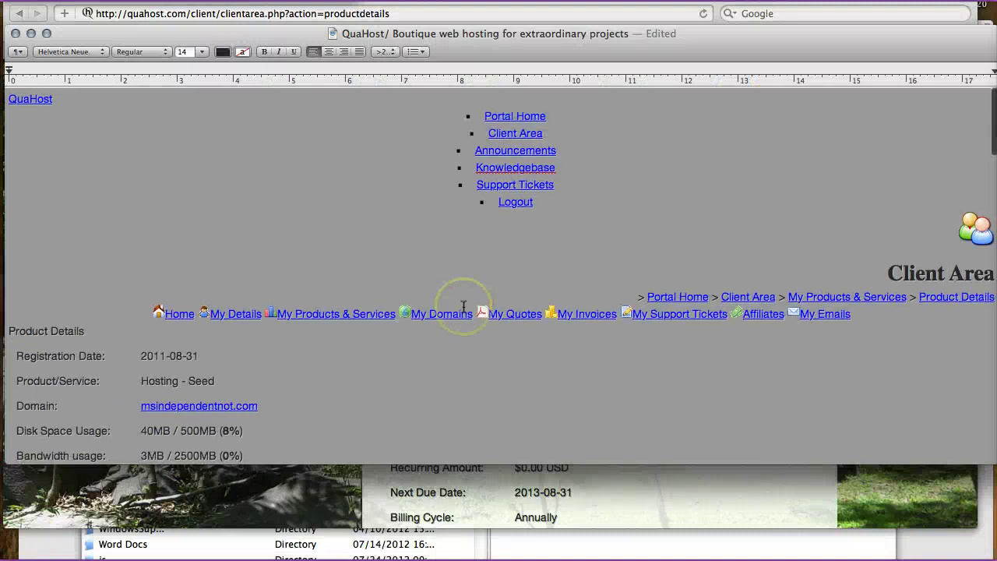
click(460, 187)
click(524, 13)
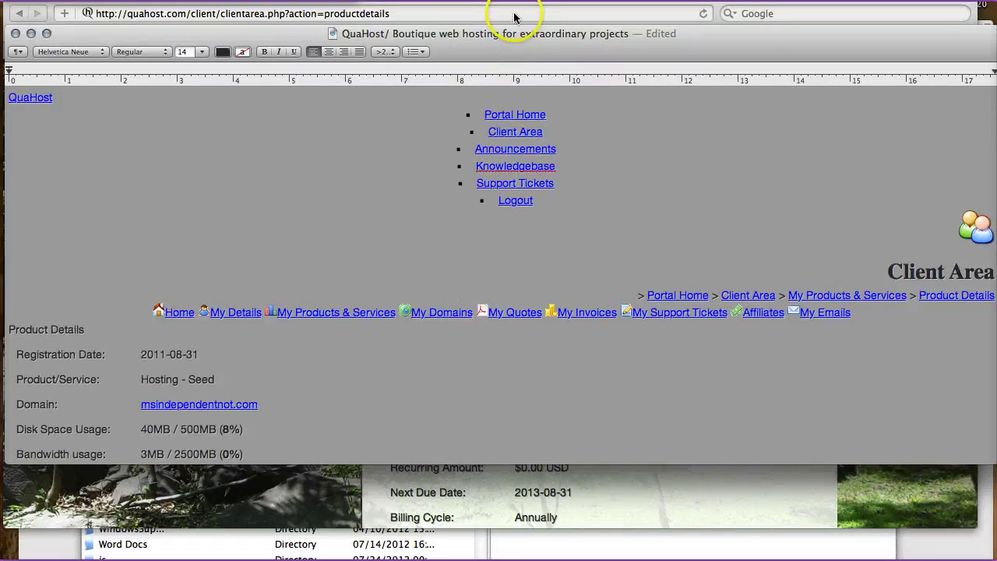
click(516, 106)
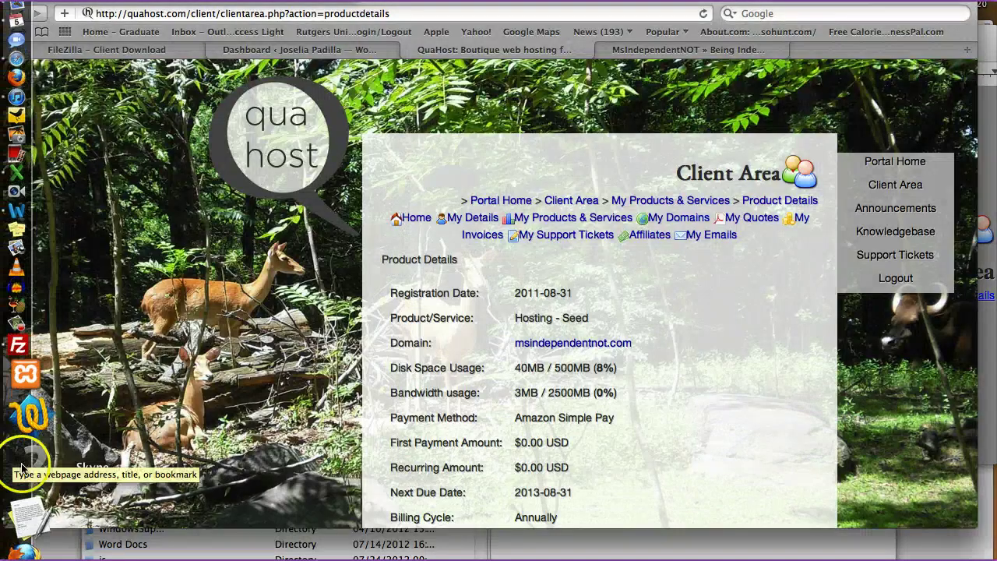
- Scroll the document to the Login Details section and locate the hosting username
click(39, 484)
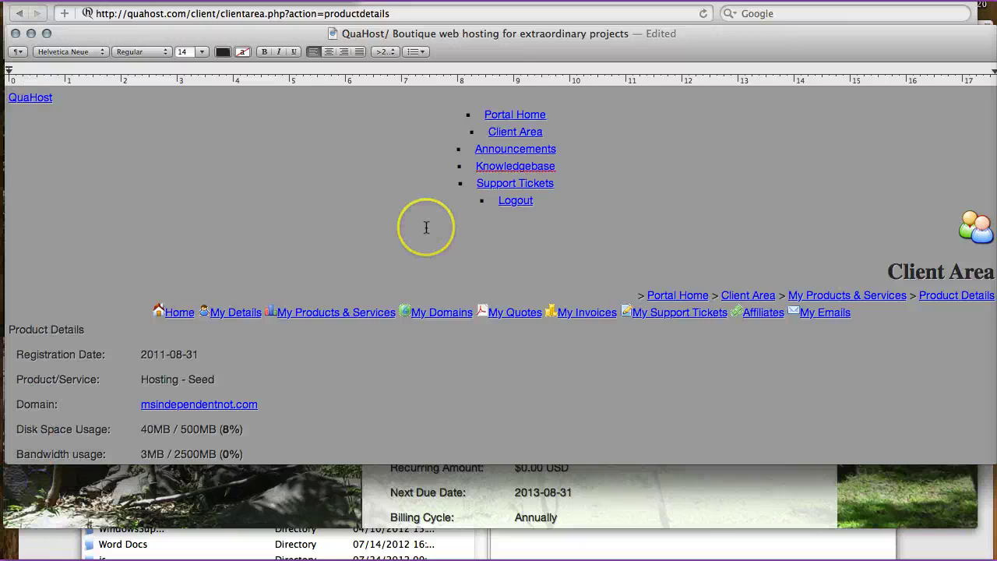
scroll(423, 226, down, 4)
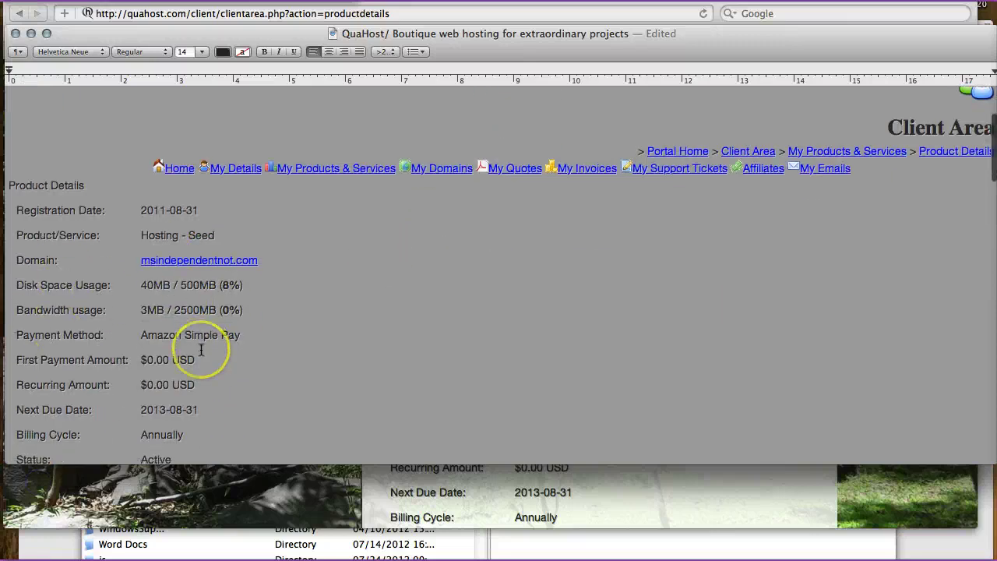
scroll(202, 350, down, 2)
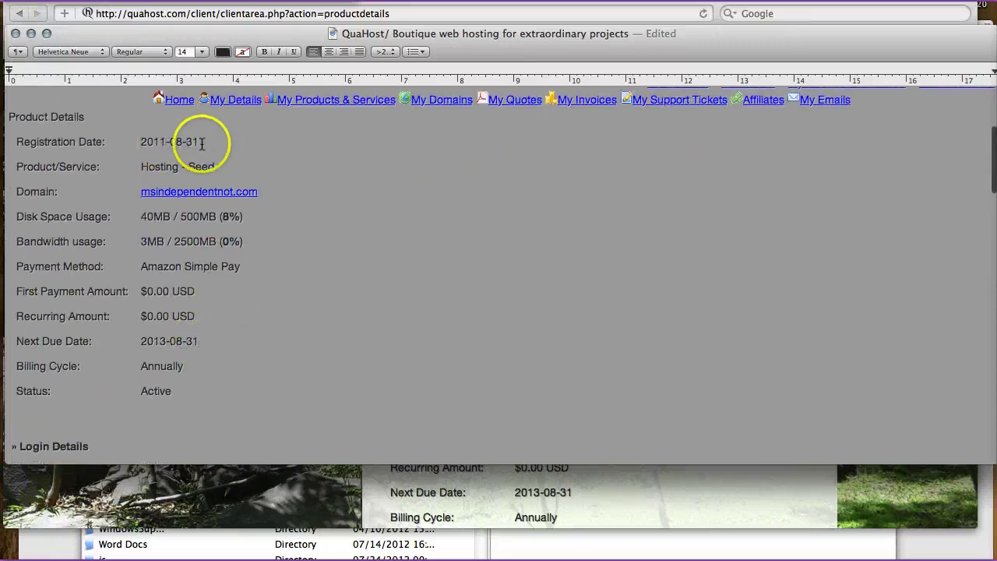
scroll(226, 206, down, 3)
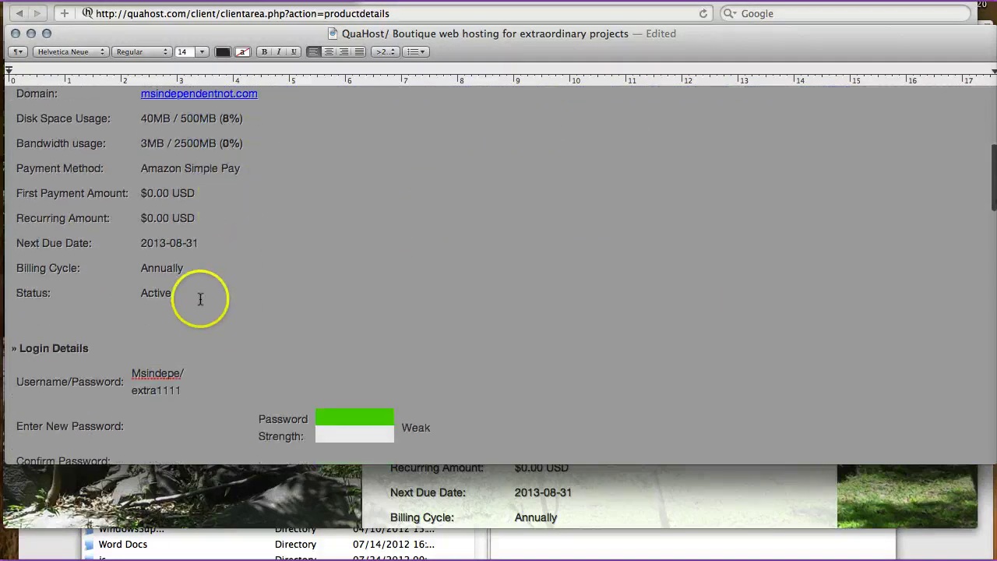
scroll(198, 294, down, 1)
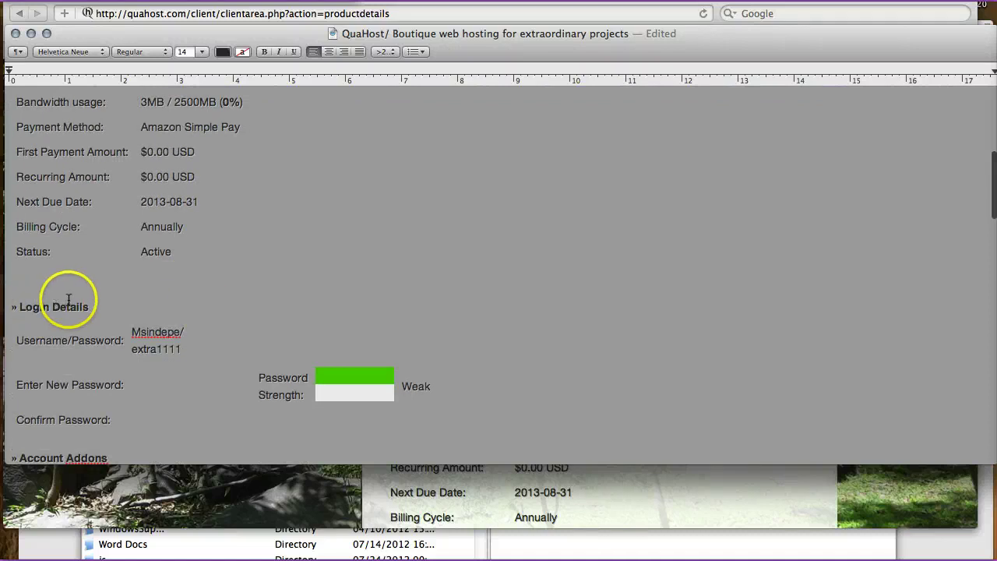
click(202, 333)
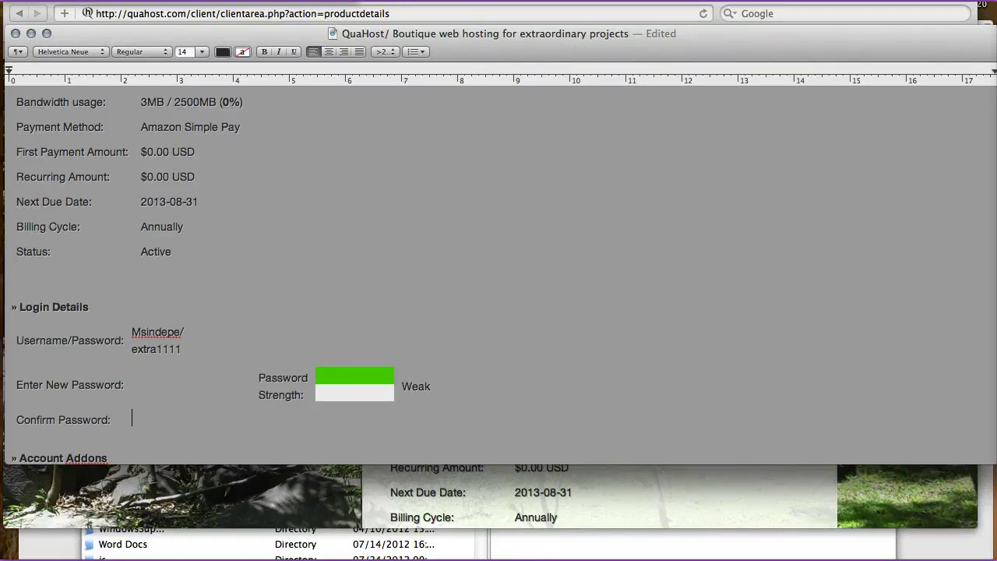
click(23, 416)
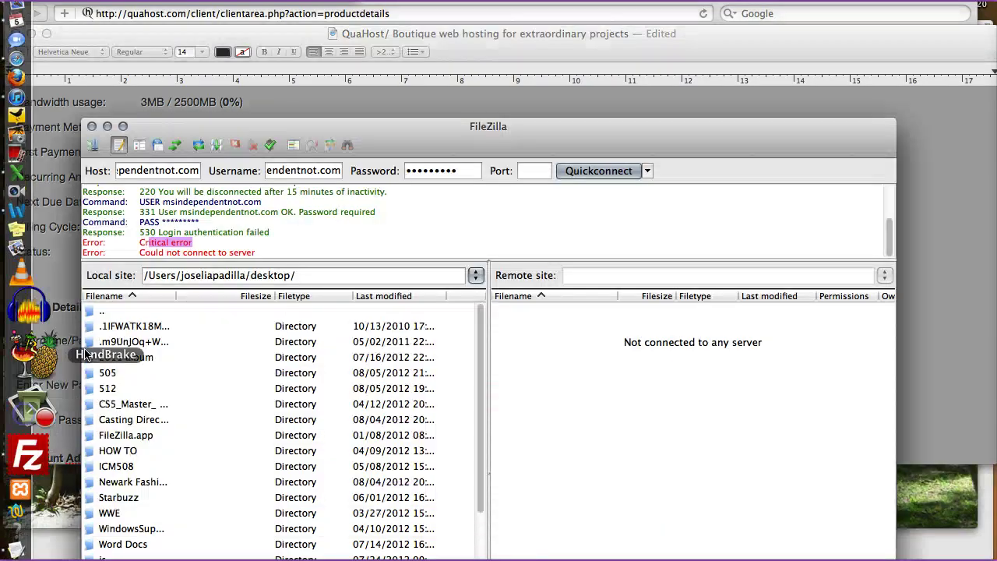
- Quickconnect again with the retyped username and the pasted hosting account password
click(156, 172)
click(274, 173)
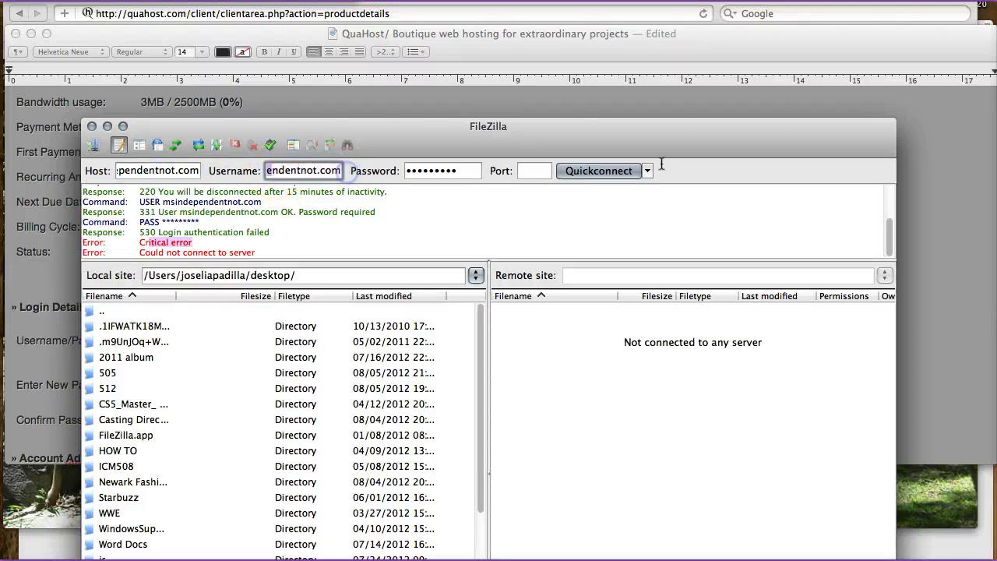
key(super+a)
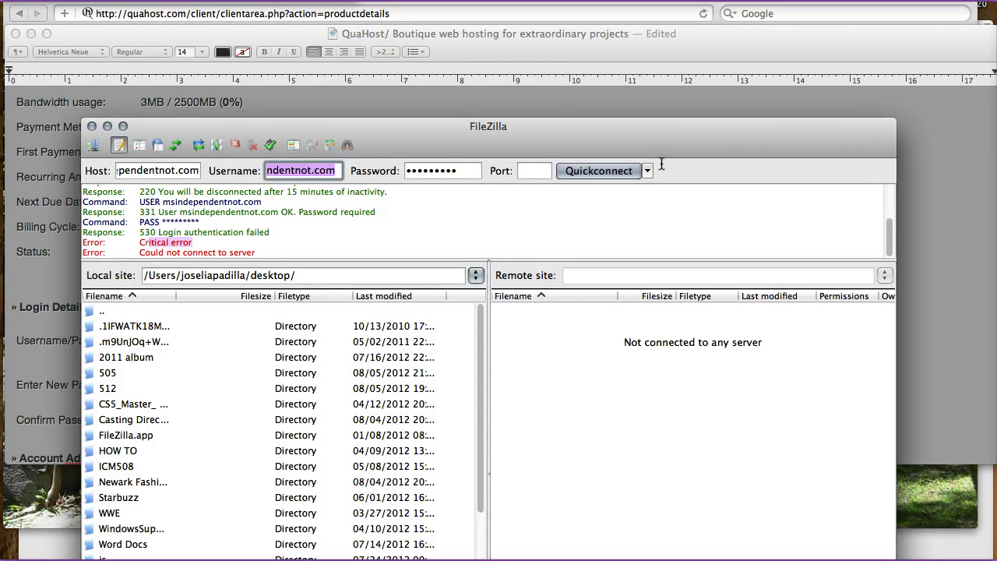
text(ms)
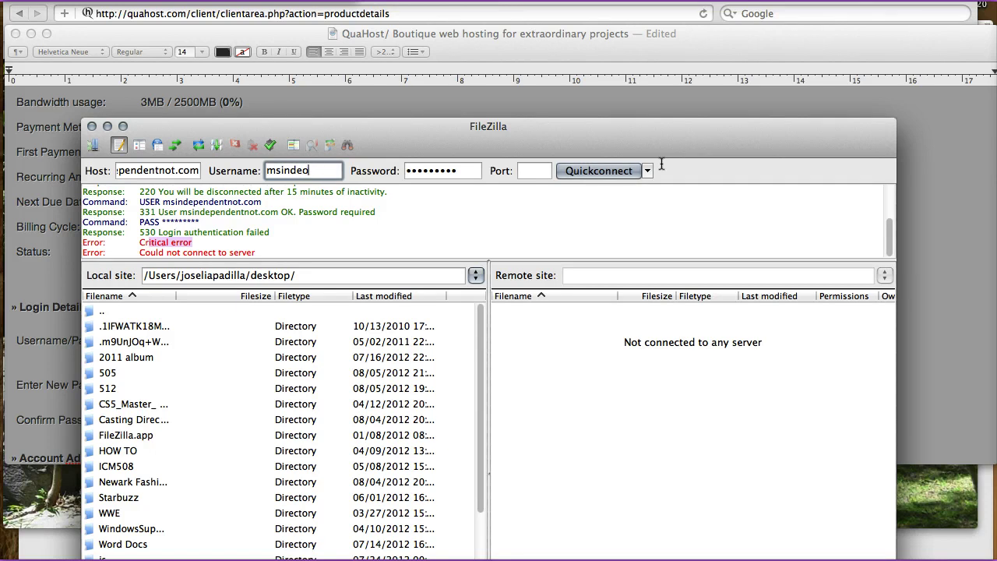
text(indepe/)
key(Tab)
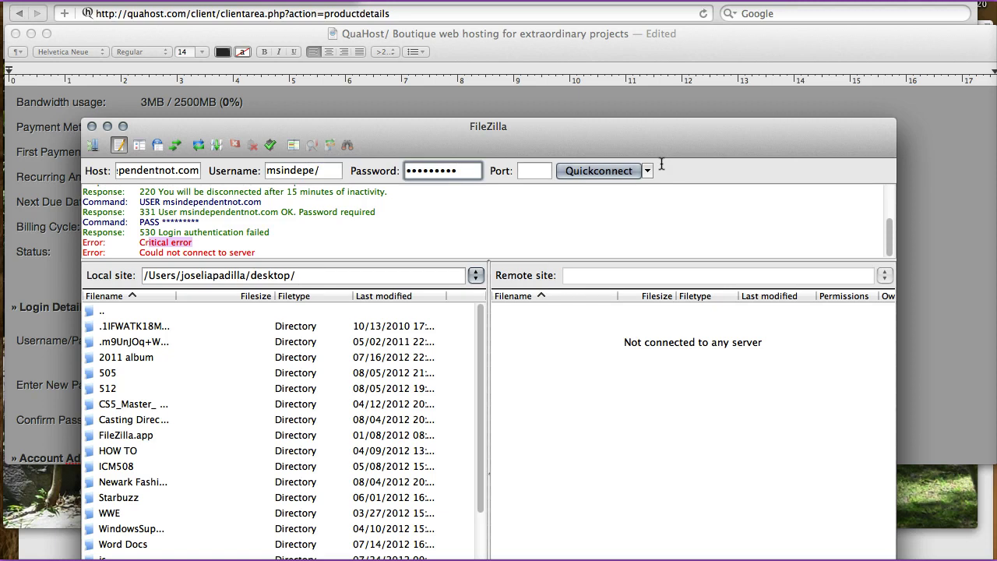
key(super+a)
key(super+v)
key(Return)
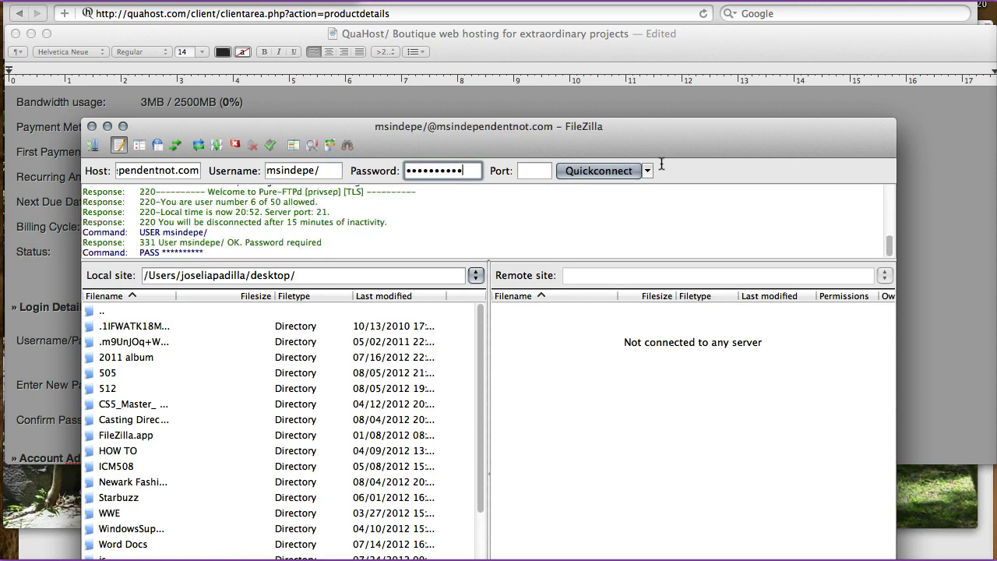
click(689, 238)
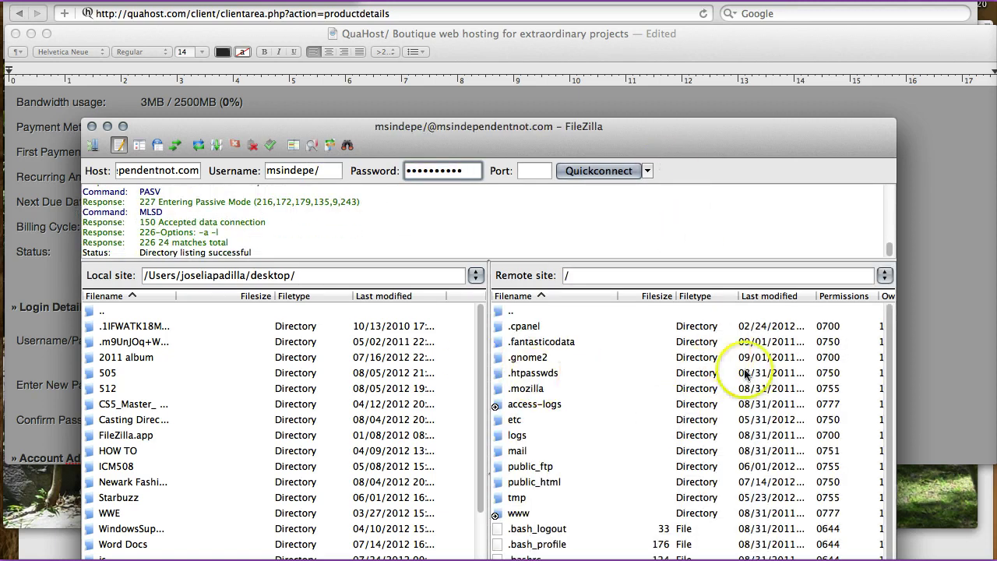
- Open the public_html folder in the Remote site pane
scroll(710, 372, down, 1)
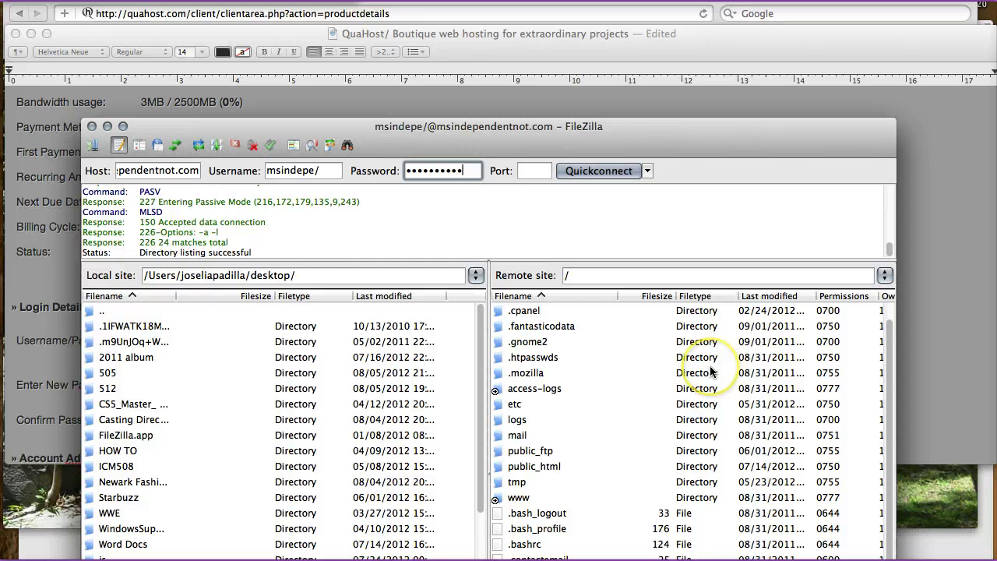
double_click(511, 467)
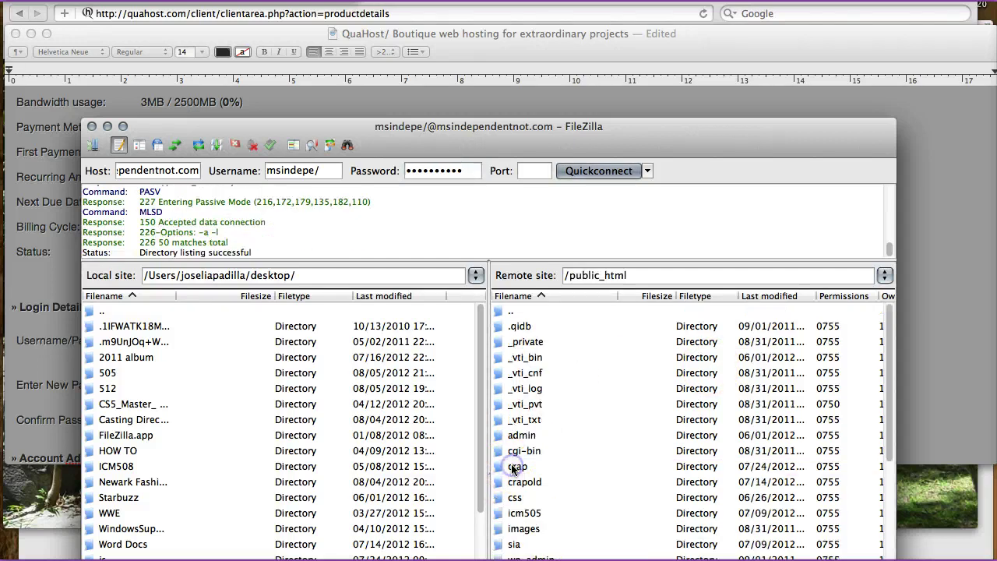
scroll(596, 381, down, 6)
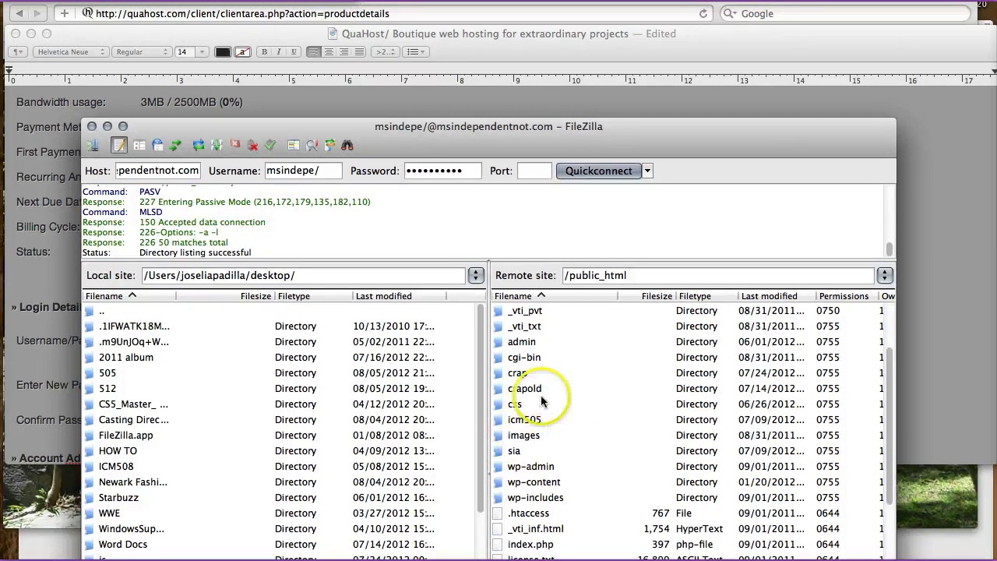
scroll(571, 404, up, 6)
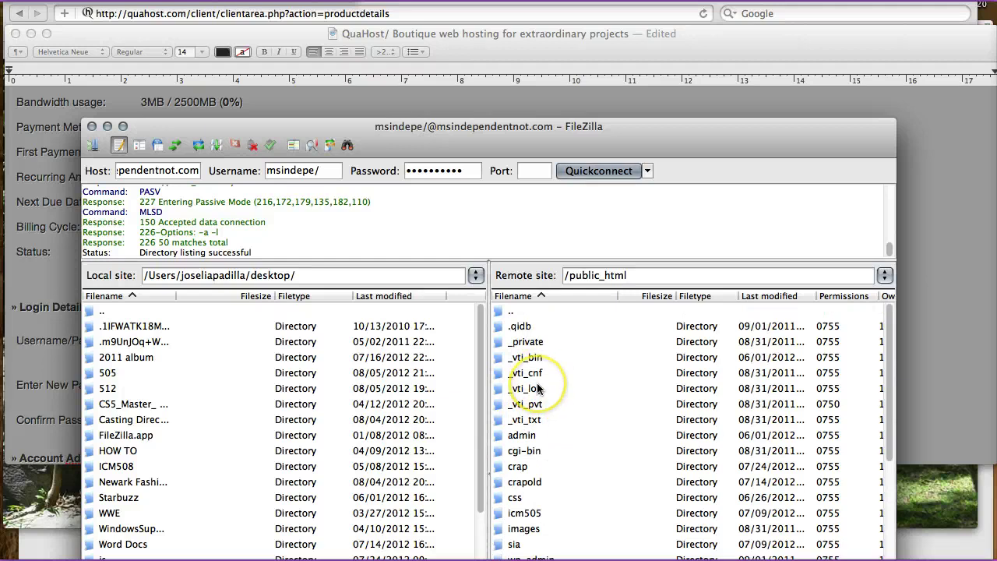
scroll(545, 386, down, 4)
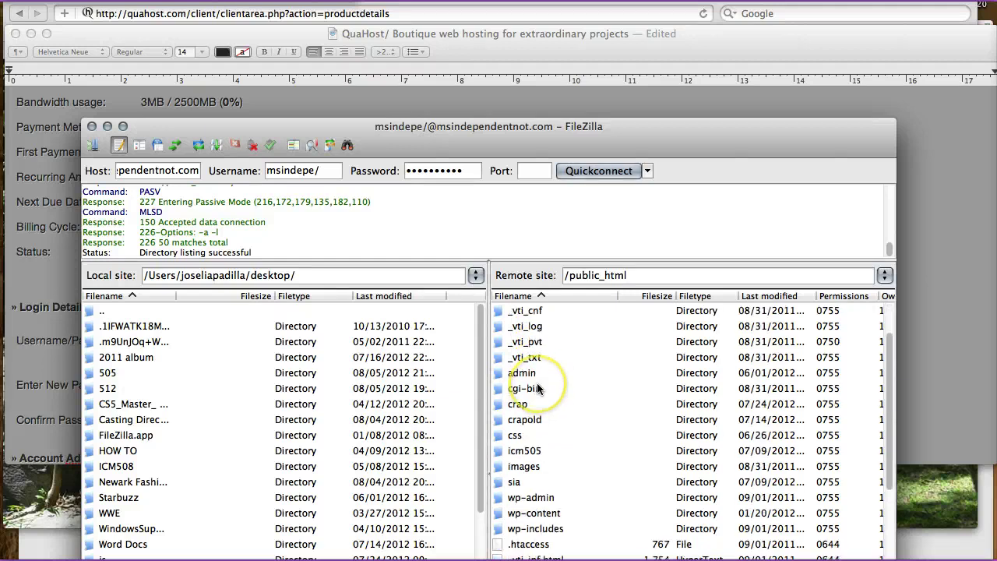
- Open the sia folder inside public_html, then return to Safari
click(536, 452)
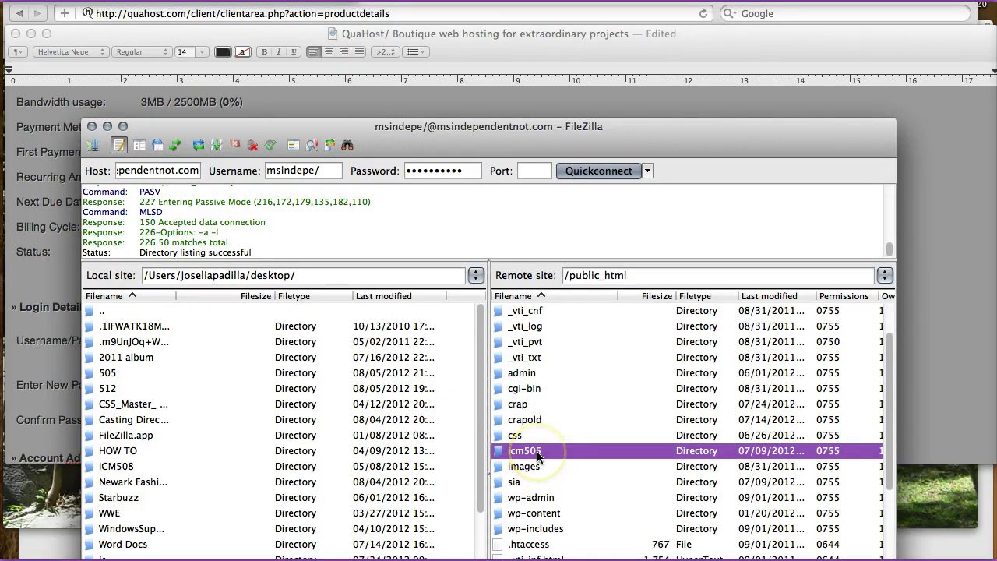
click(531, 483)
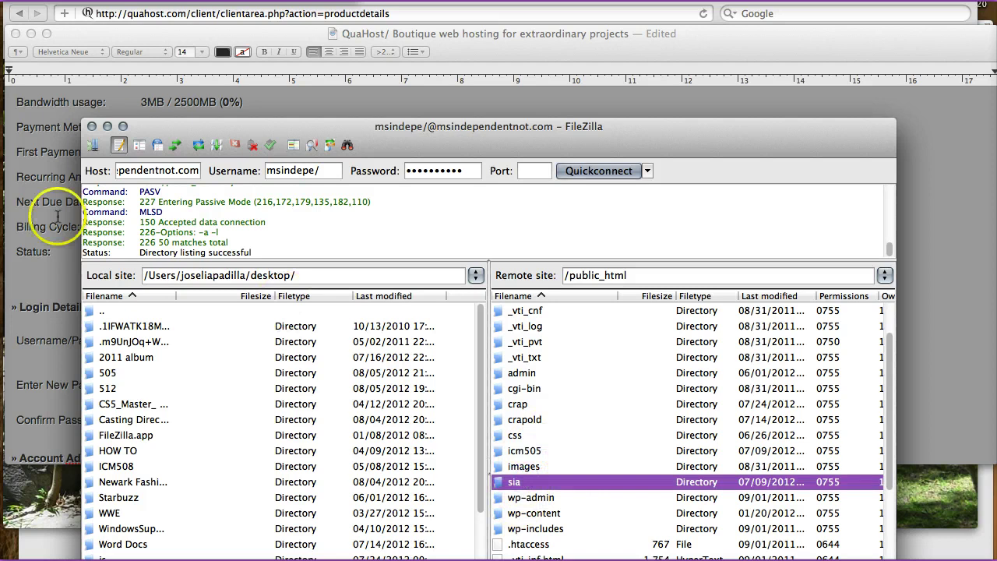
double_click(510, 483)
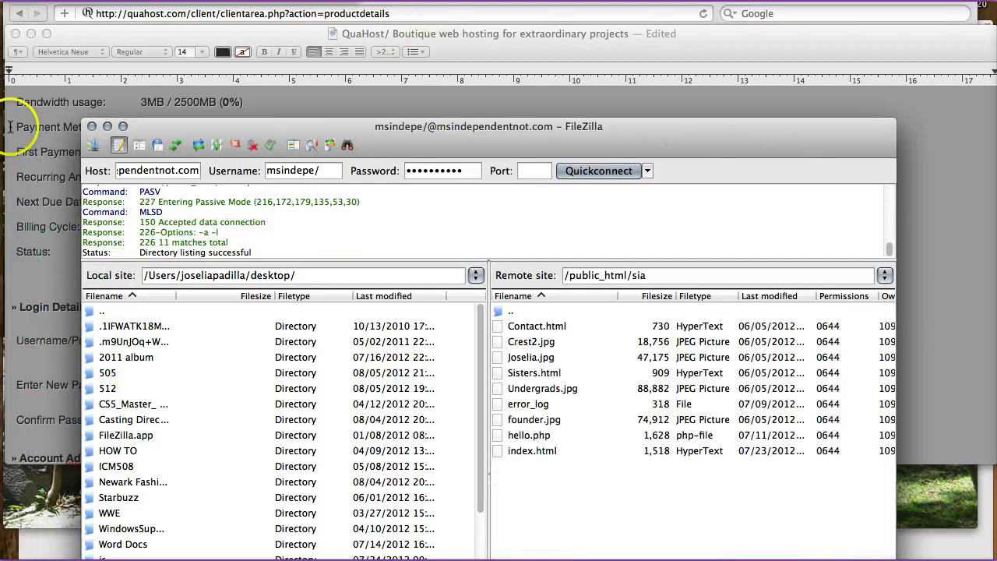
click(19, 156)
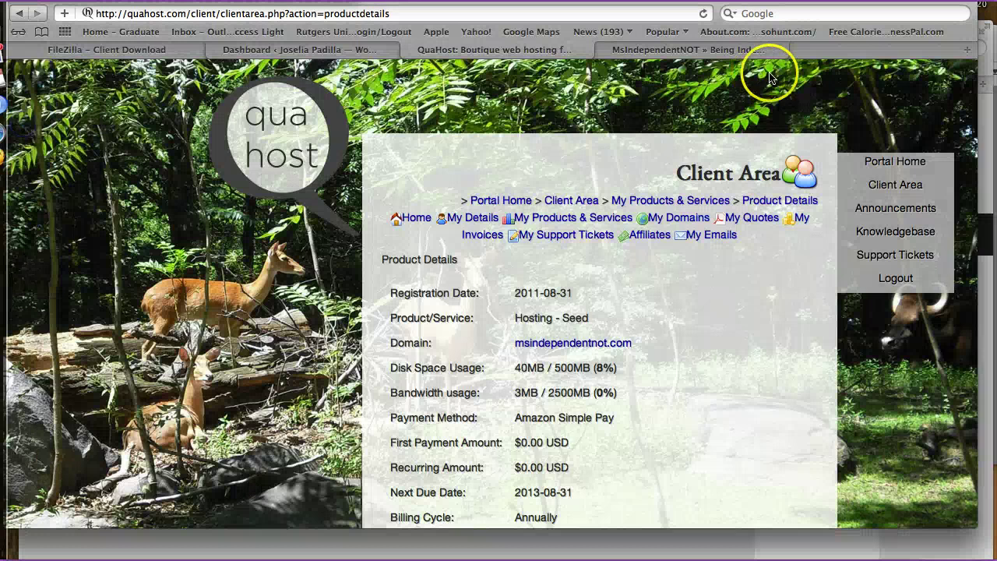
- Load the live msindependentnot.com/sia page in the MsIndependentNOT tab
click(743, 50)
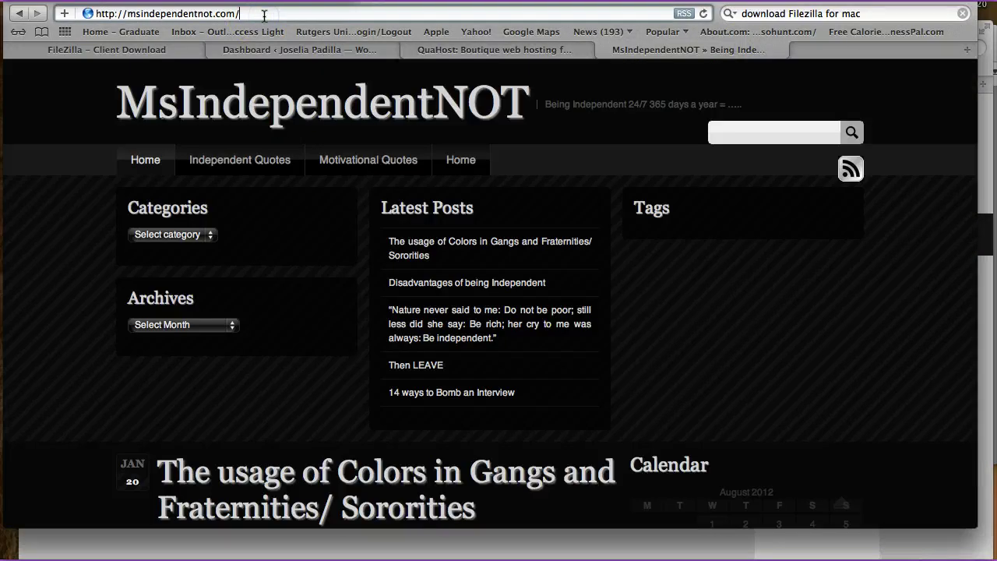
text(sia)
key(Return)
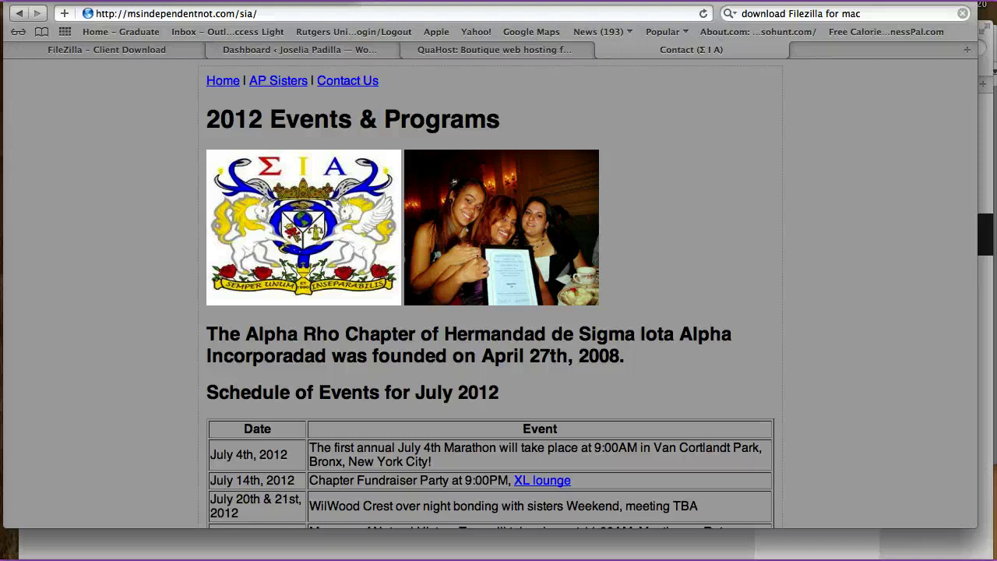
- Go to the QuaHost tab and list My Products & Services
click(82, 48)
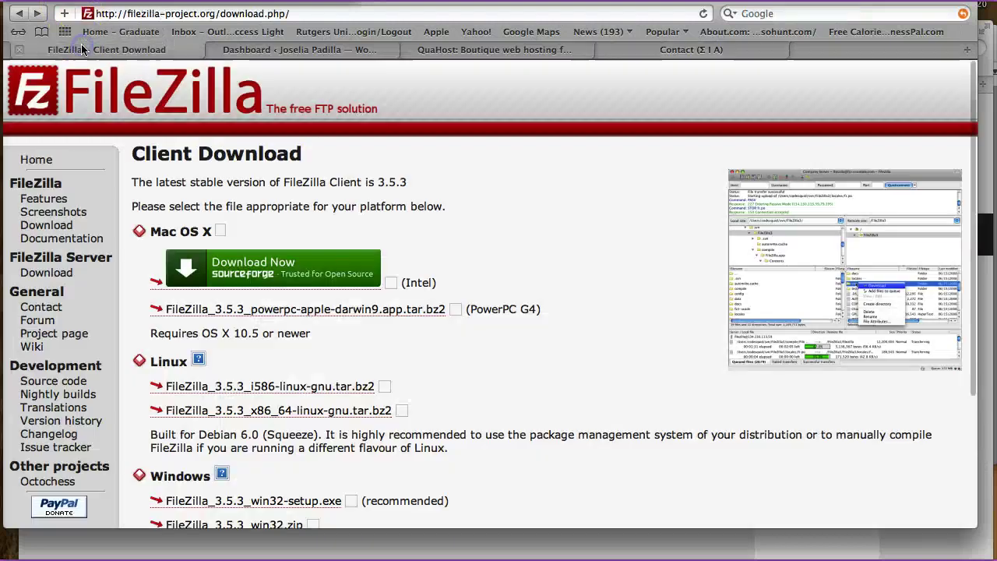
click(257, 52)
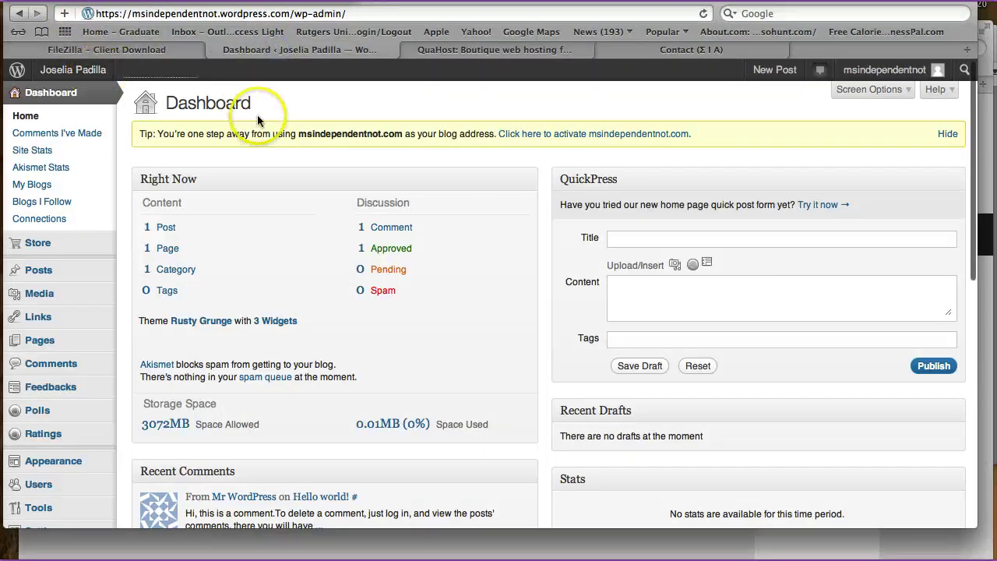
click(485, 51)
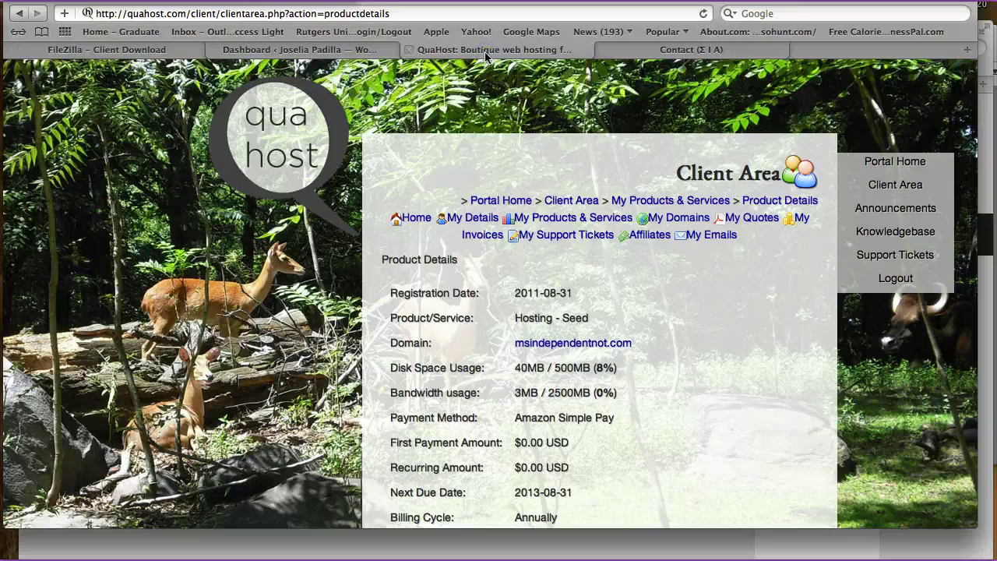
click(573, 218)
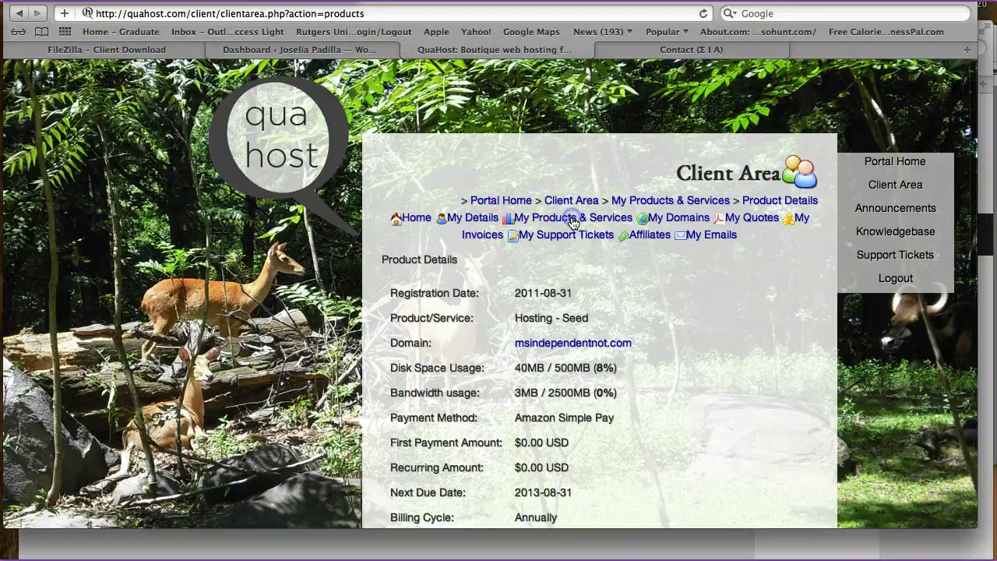